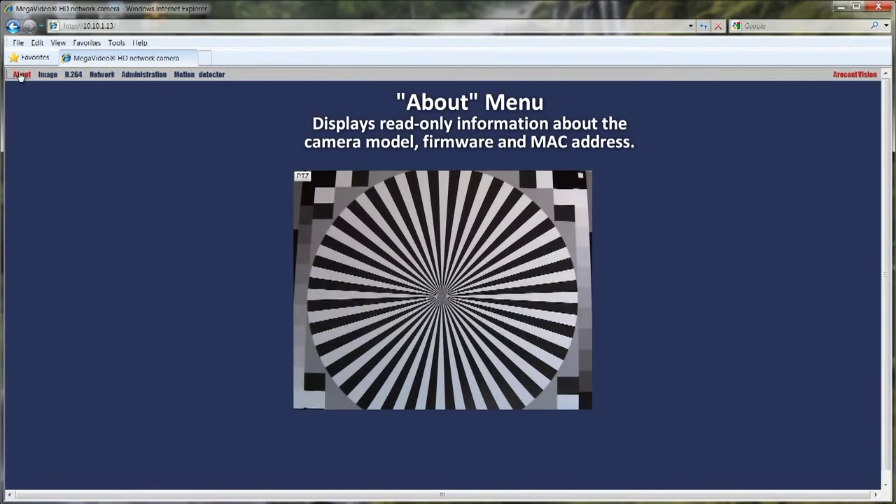
- Show the About panel with camera type, firmware, JPEG engine, net version and MAC address
click(21, 75)
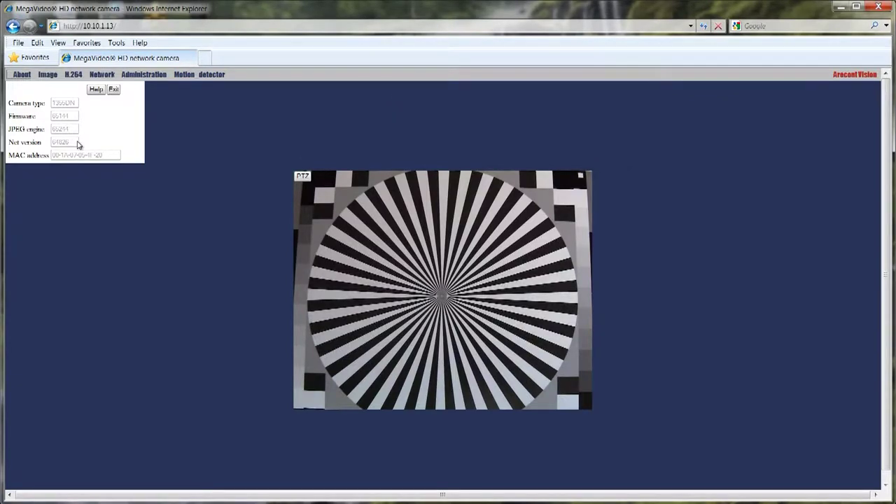
- Set the Image Brightness to 50
click(48, 77)
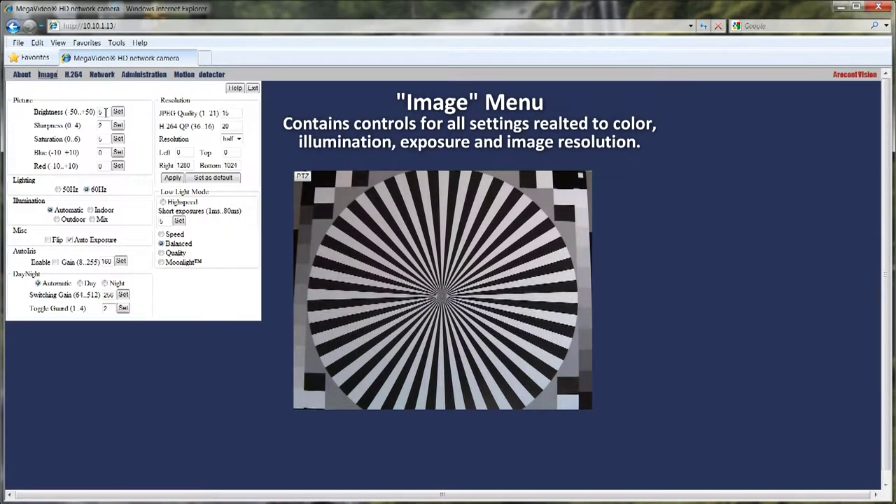
double_click(107, 112)
text(50)
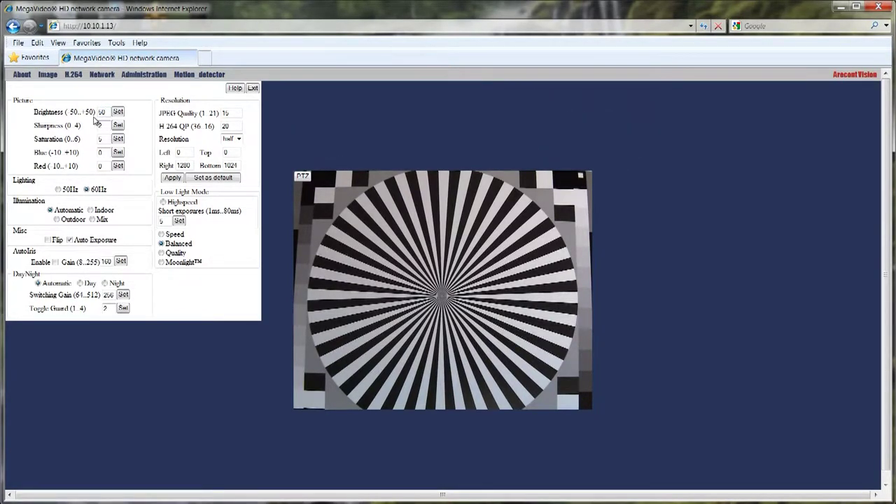
click(118, 112)
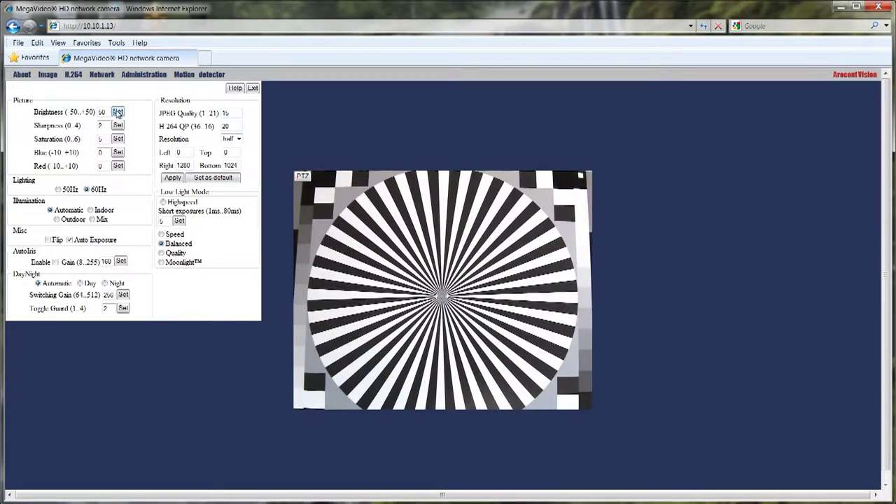
- Switch lighting frequency to 50Hz and back to 60Hz, then choose Outdoor illumination
click(58, 190)
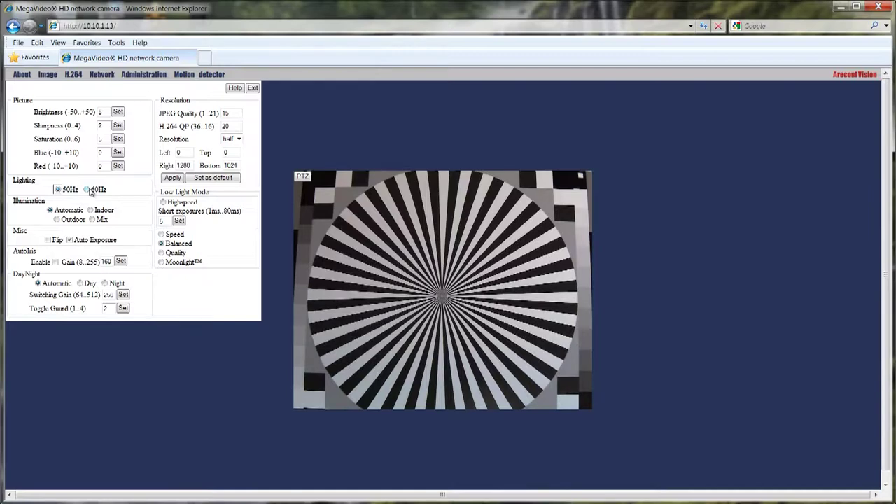
click(88, 190)
click(57, 219)
- Flip the image on and off twice, leaving it upright, and enable Auto Exposure
click(47, 240)
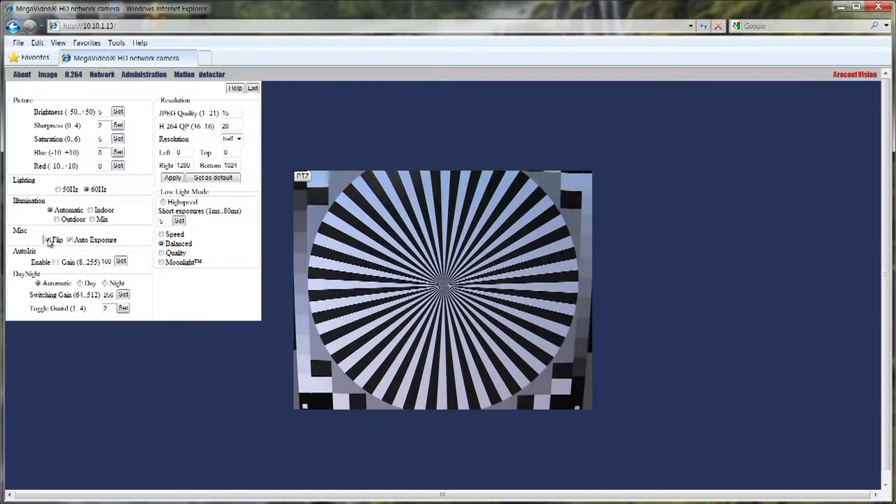
click(47, 240)
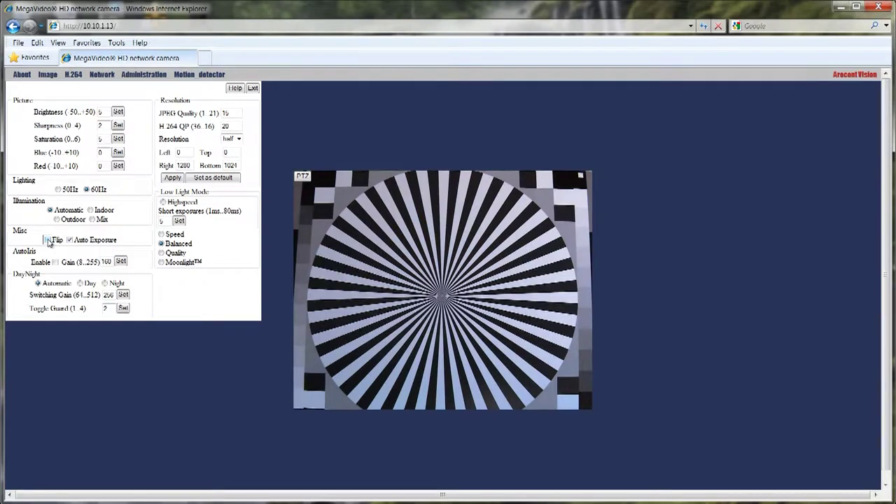
click(47, 240)
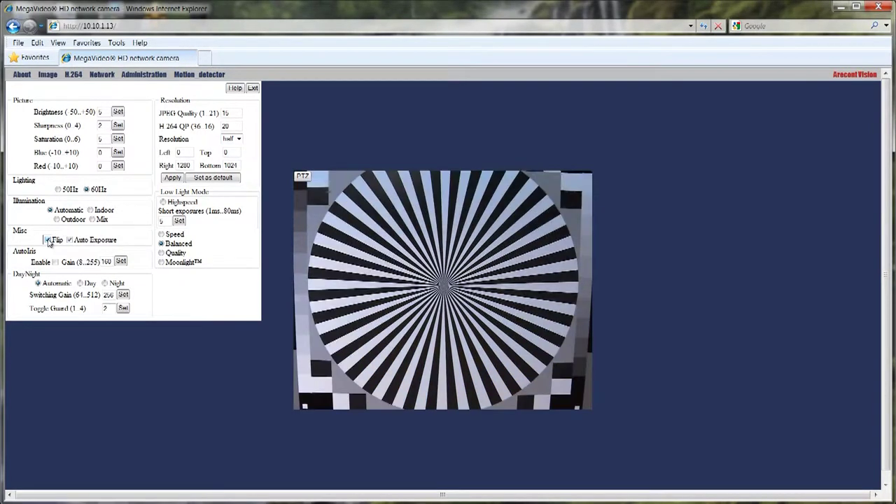
click(48, 240)
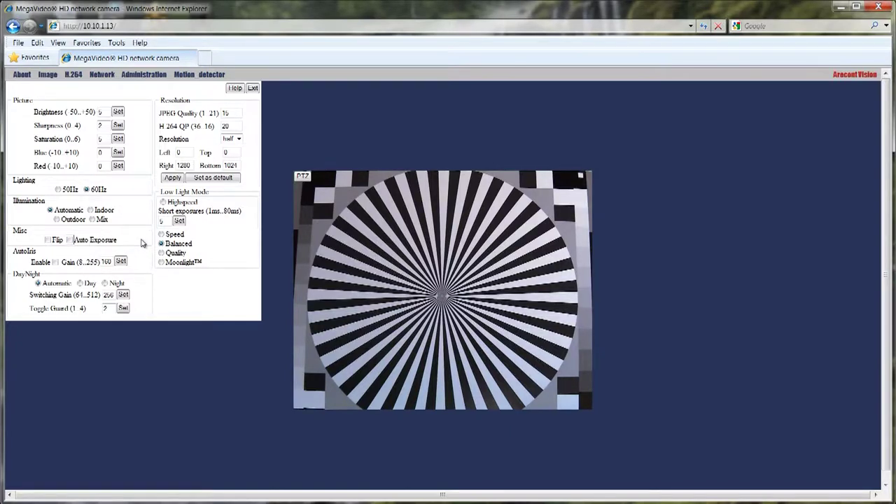
click(70, 240)
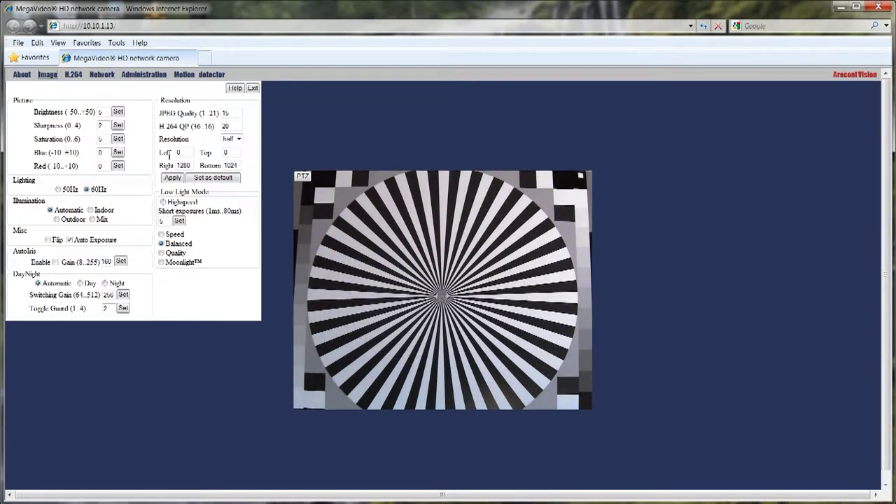
- Set JPEG Quality to 21 and H.264 QP to 30, applying each
double_click(226, 113)
text(21)
click(173, 178)
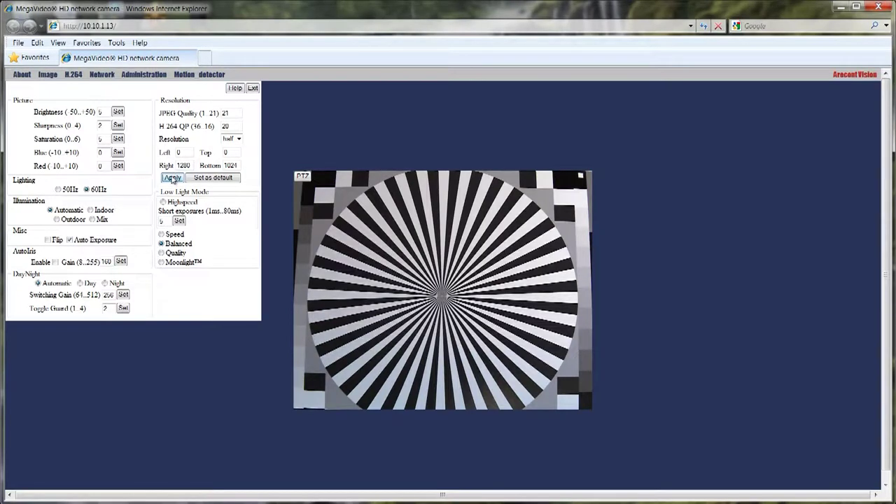
double_click(228, 126)
text(30)
click(172, 177)
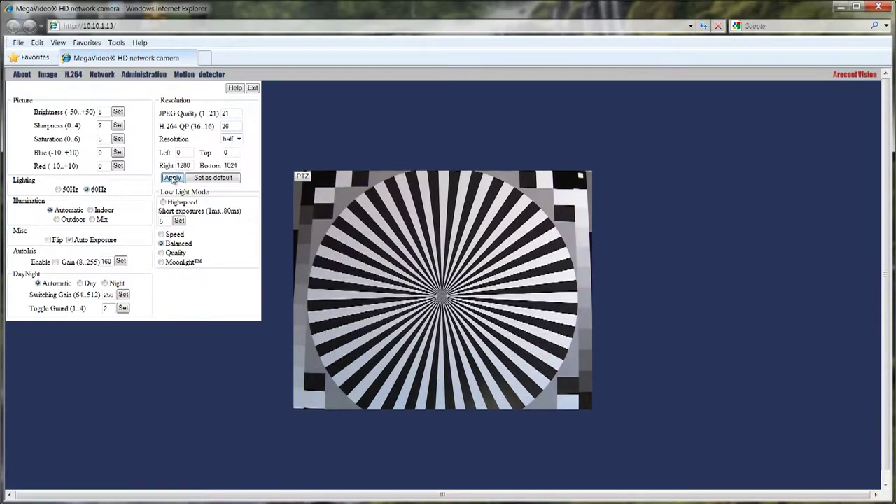
- Switch the stream resolution to full and apply it
click(239, 138)
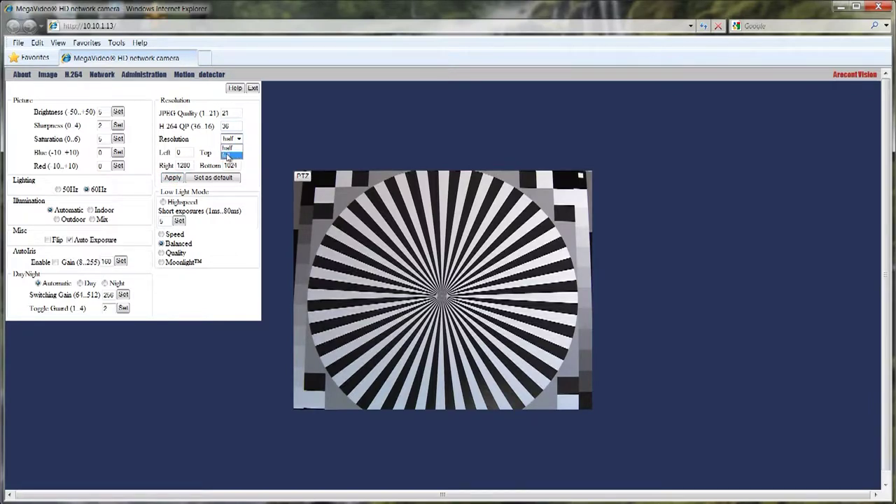
click(230, 156)
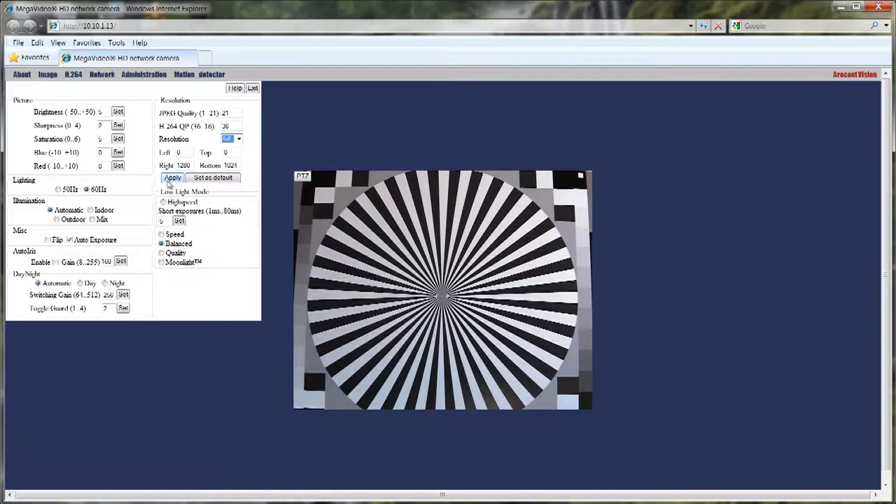
click(167, 180)
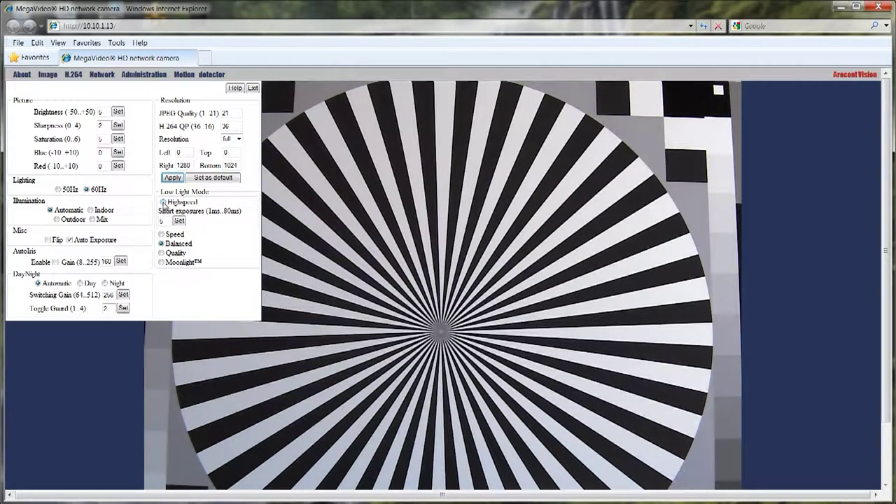
- Try Highspeed low-light mode with a new short exposure, then force Night and Day modes
click(162, 201)
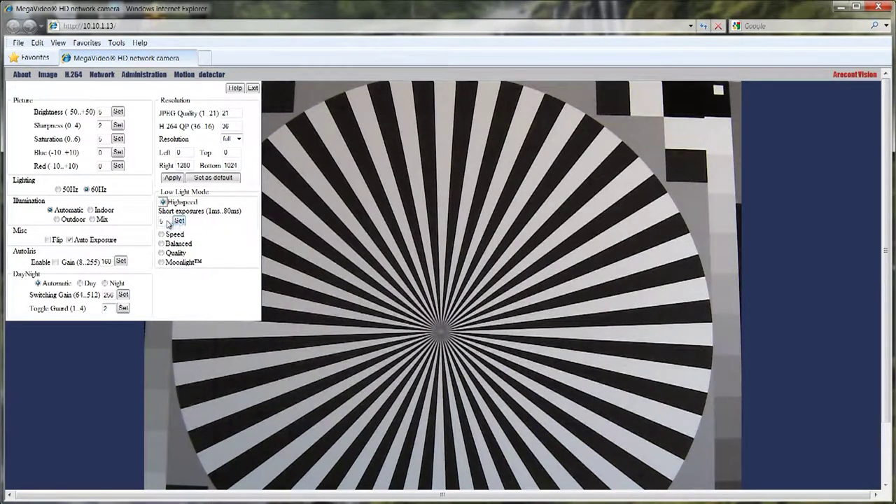
double_click(160, 221)
click(180, 221)
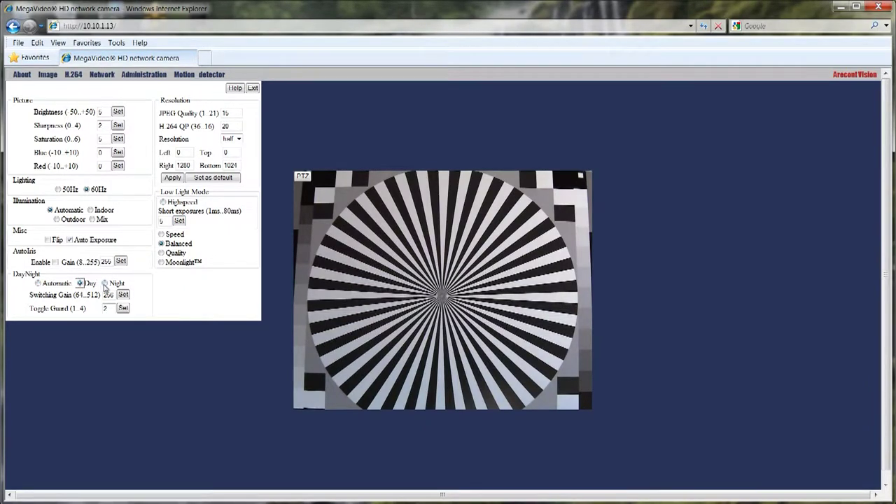
click(104, 283)
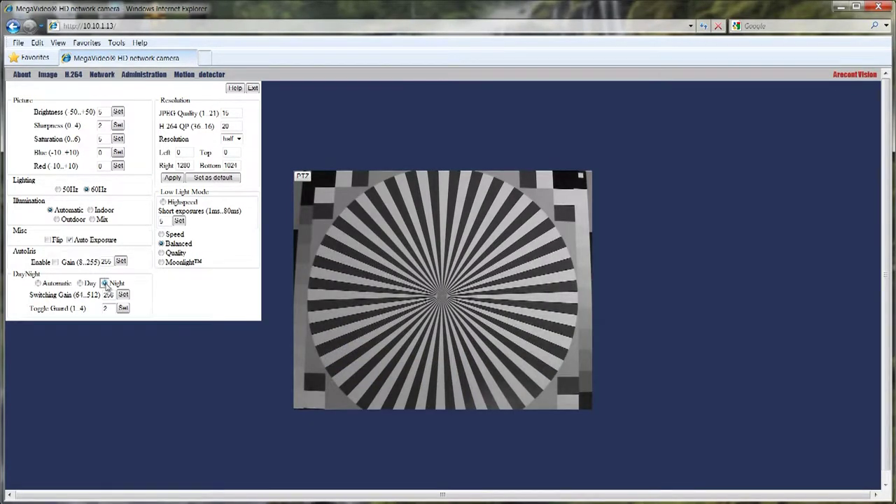
click(81, 284)
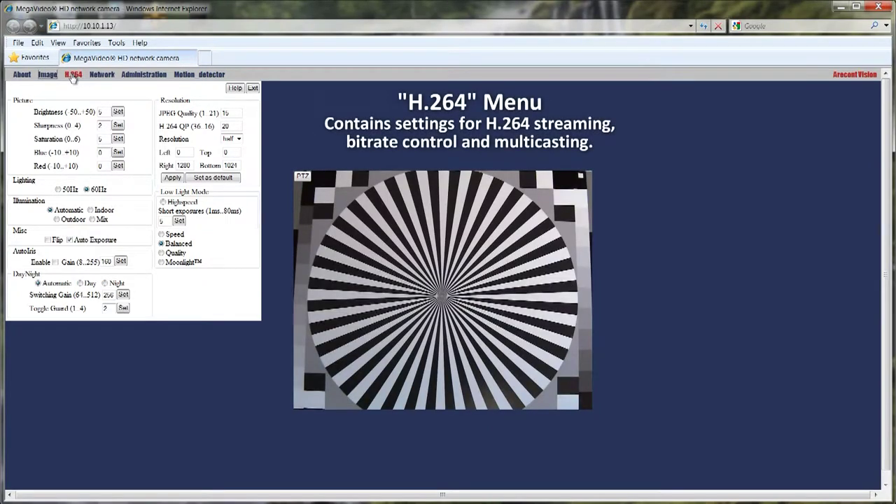
- Generate the RTSP stream link in the H.264 settings and read through it
click(73, 75)
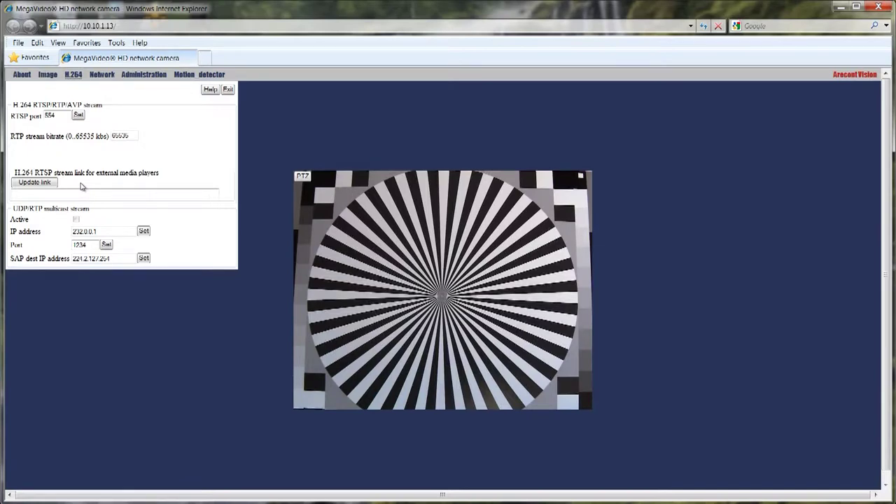
click(22, 184)
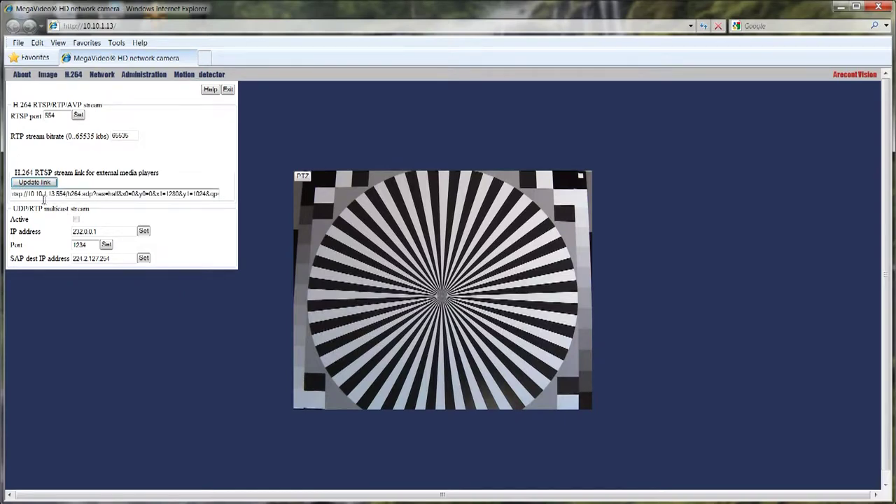
click(14, 194)
click(14, 194)
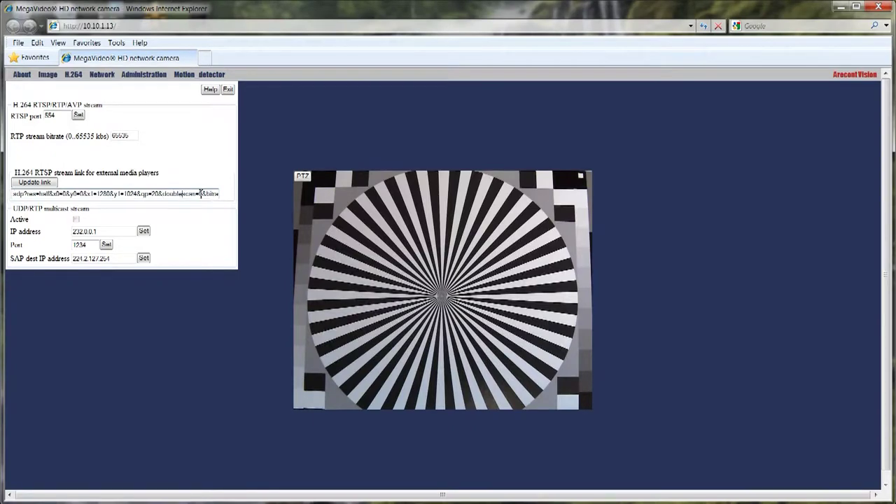
key(Right)
key(Right)
key(Right)
key(Right)
key(Right)
key(Right)
key(Right)
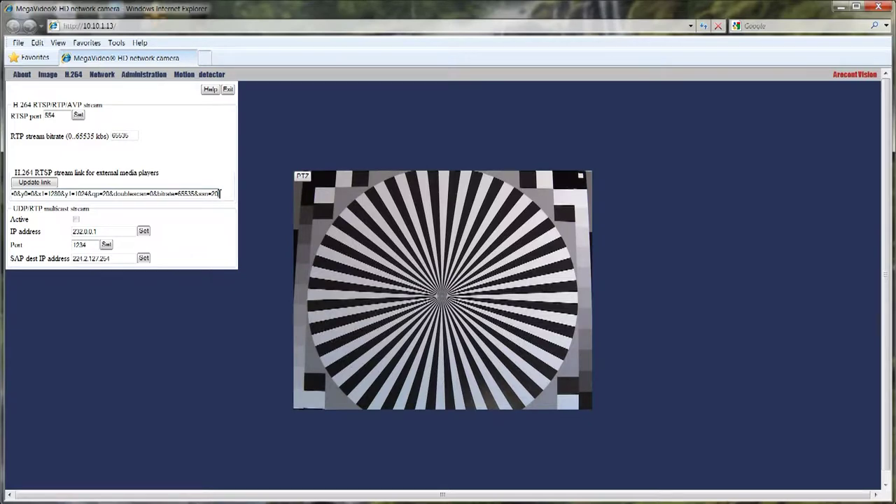
- Select the whole RTSP stream link and copy it
drag(219, 193, 1, 197)
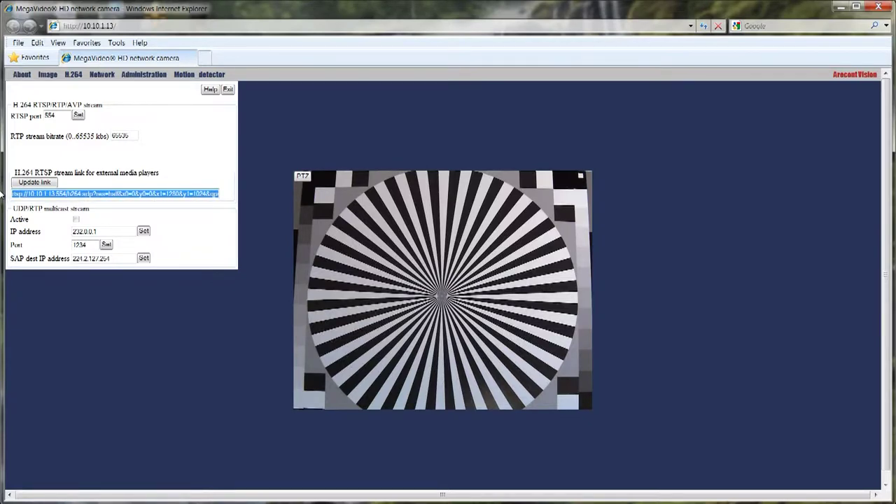
right_click(28, 197)
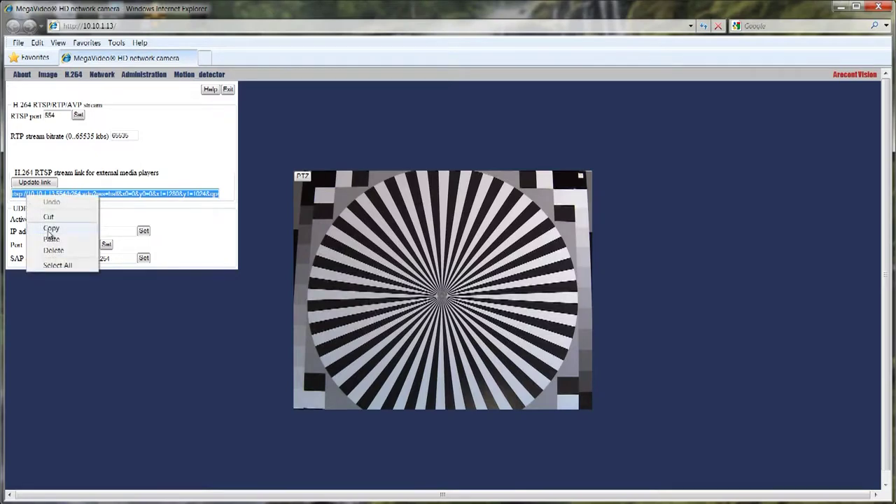
click(47, 229)
click(171, 47)
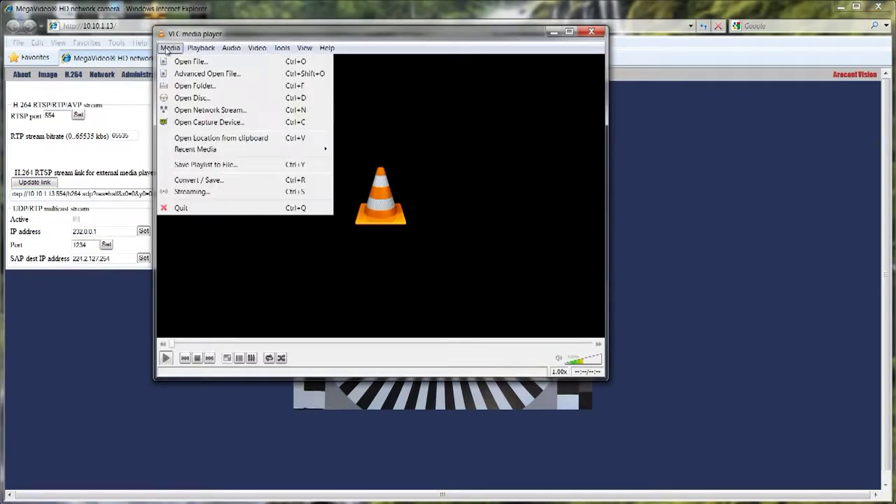
- Play the pasted RTSP link as a VLC network stream, then close VLC
click(180, 113)
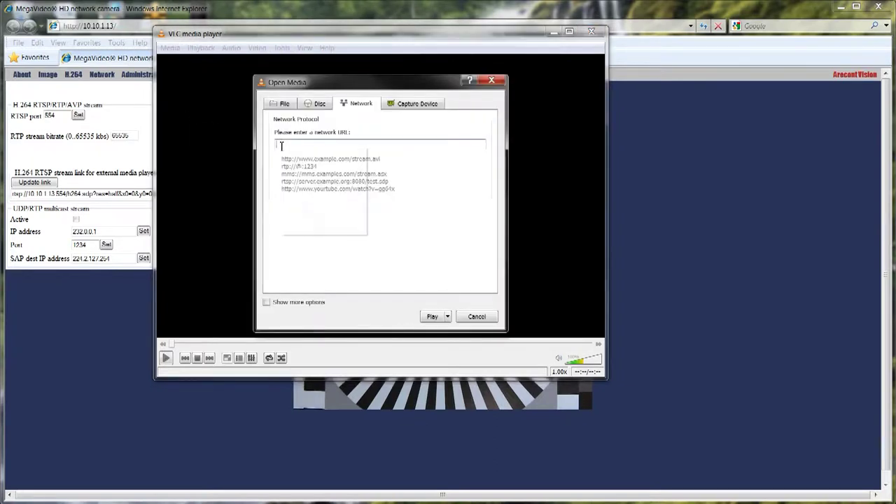
right_click(281, 146)
click(305, 202)
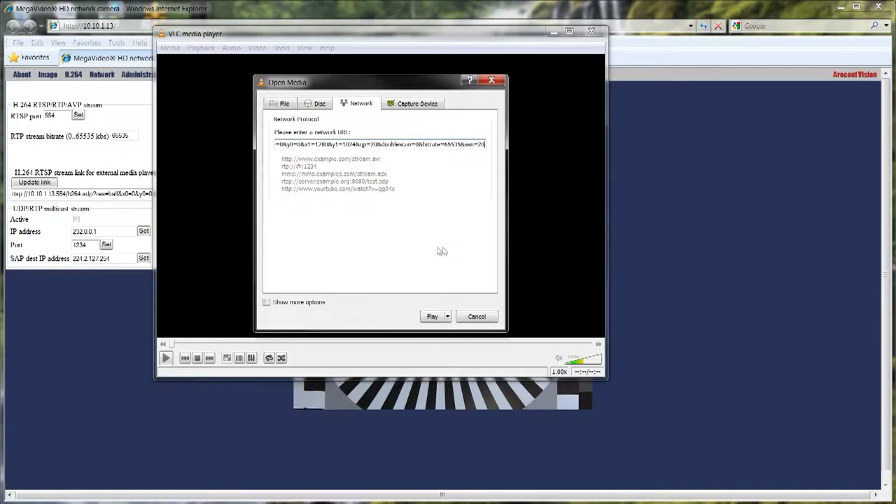
click(433, 317)
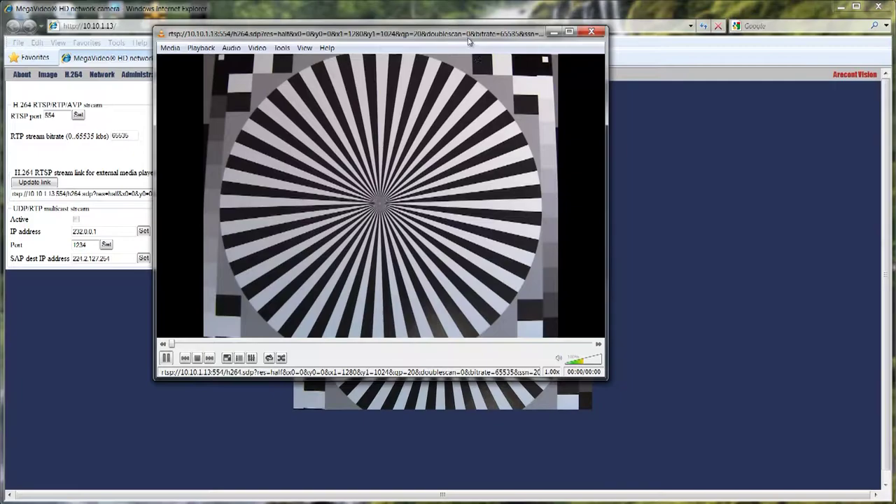
drag(468, 35, 659, 114)
click(783, 110)
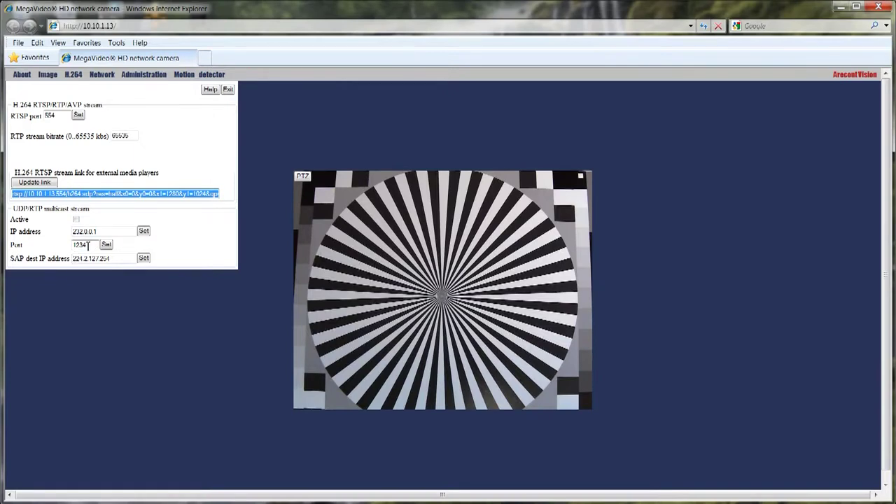
- Rename the camera to 'My Camera' on the Network settings page
click(102, 74)
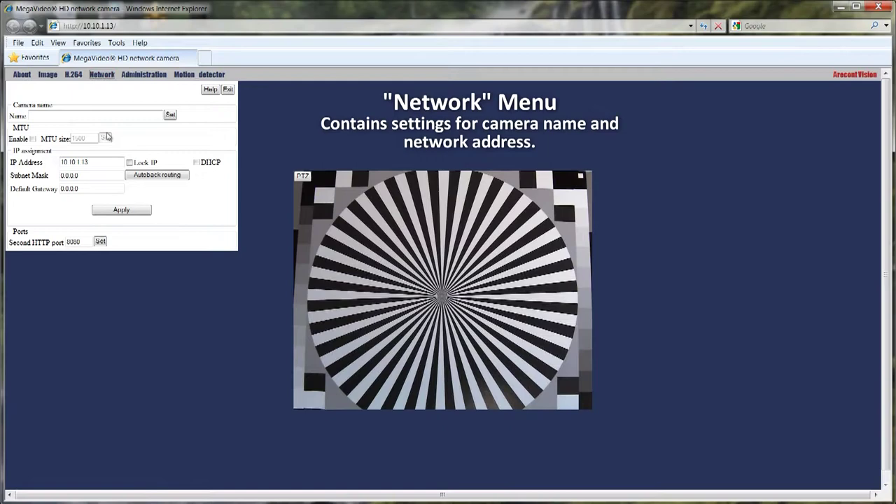
click(73, 116)
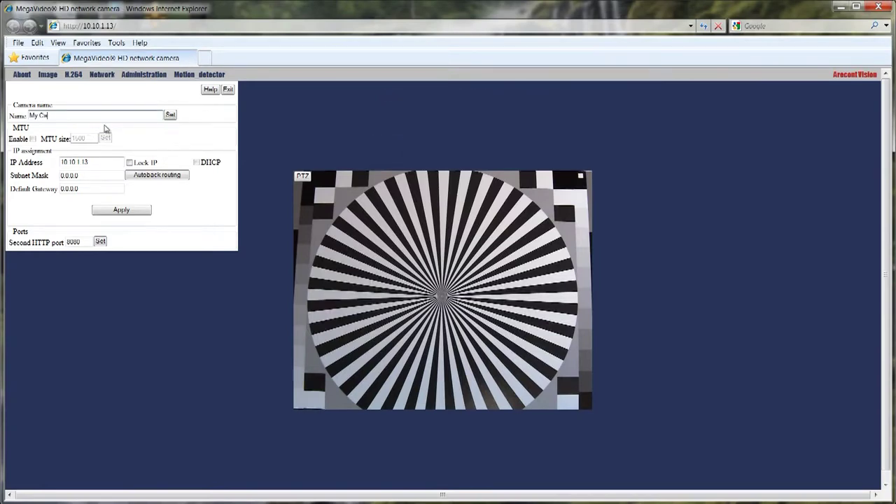
text(mera)
click(170, 115)
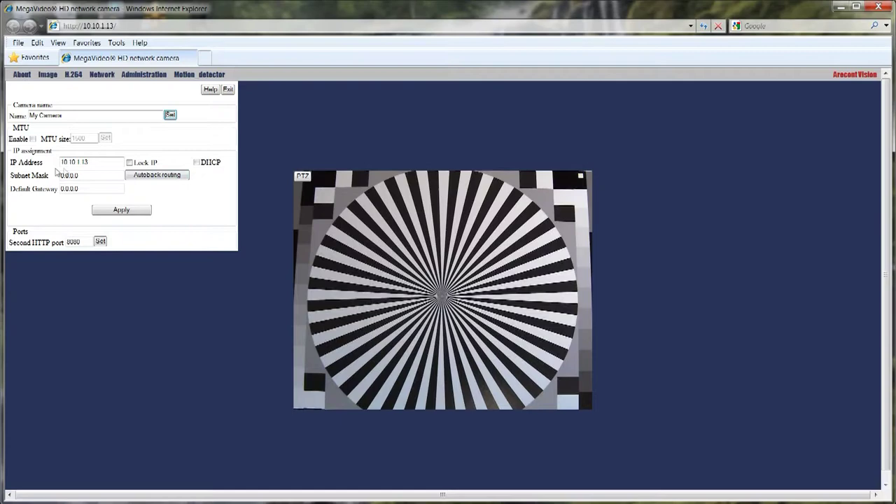
- Edit the IP address, enable autoback routing, and select the Default Gateway 0.0.0.0
click(110, 165)
click(161, 179)
drag(95, 190, 58, 188)
- Show the Administration page for passwords, firmware upgrade and settings backup
click(125, 75)
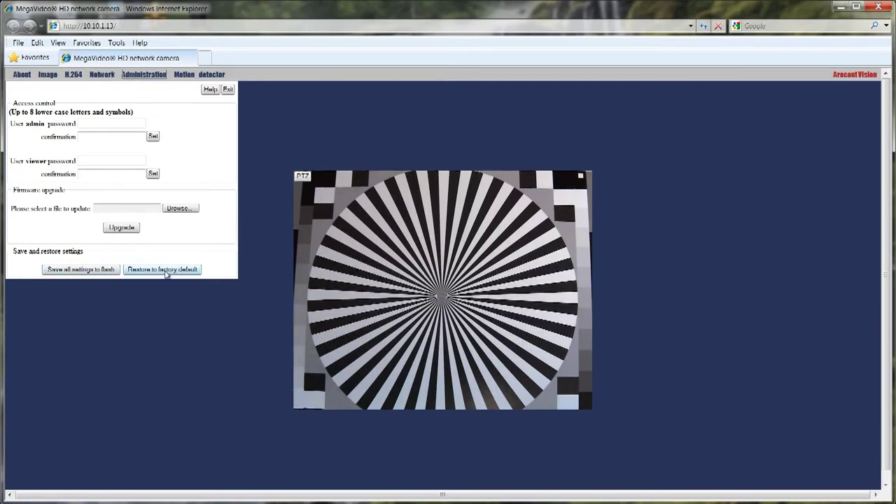
- In Motion detector settings, change Zone size from 3 to 4, then to 5
click(190, 75)
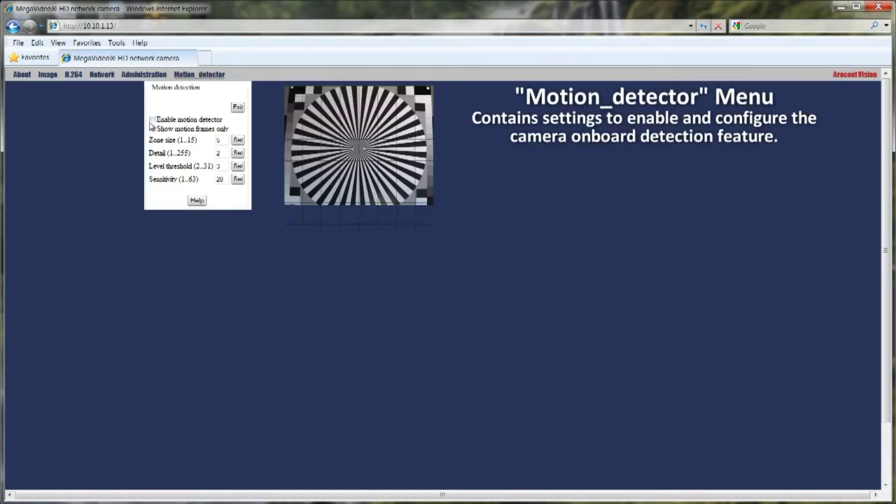
click(238, 141)
drag(224, 140, 208, 144)
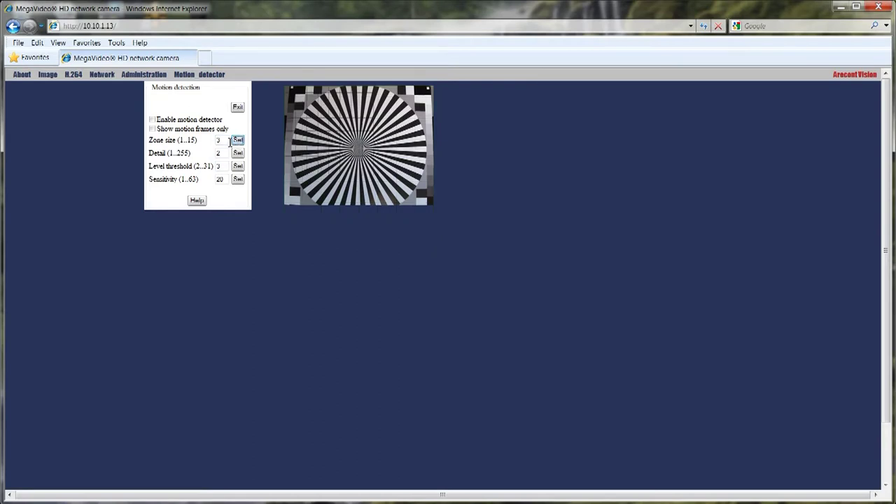
drag(222, 140, 212, 143)
text(4)
click(237, 140)
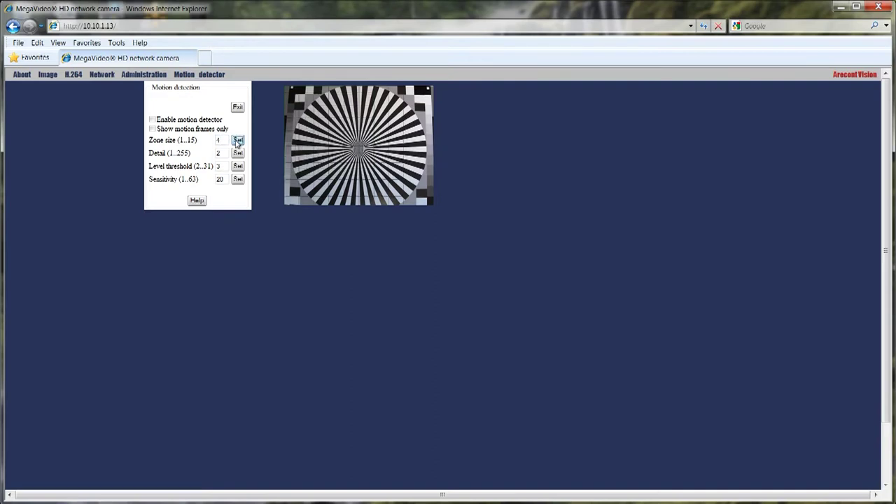
drag(221, 141, 209, 144)
text(5)
click(237, 141)
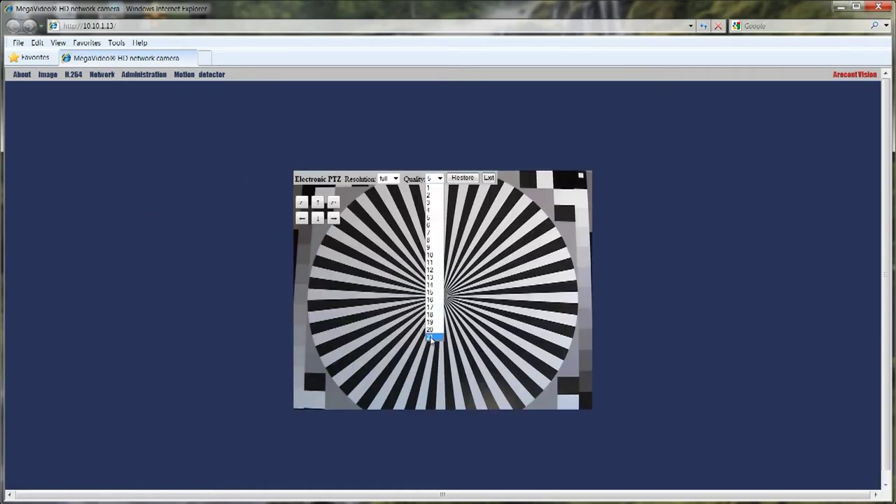
- Set PTZ quality to 21, zoom three steps into the star chart, then pan right and left
click(432, 340)
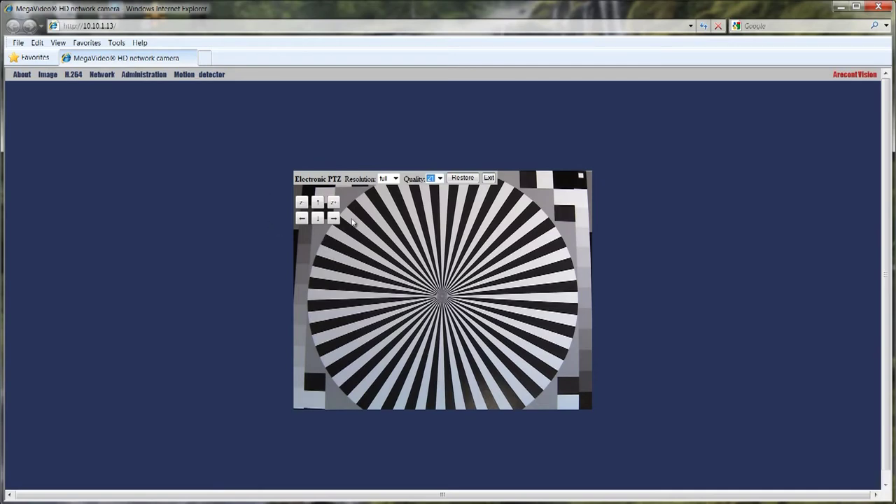
click(333, 202)
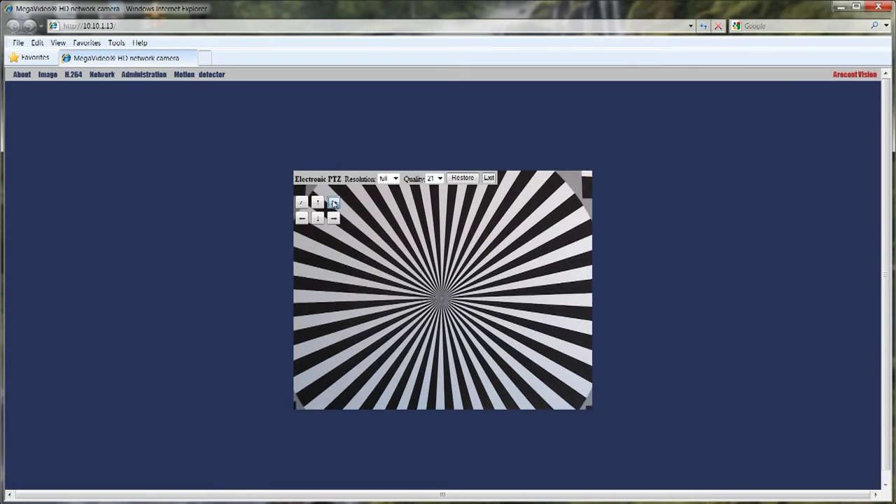
click(333, 202)
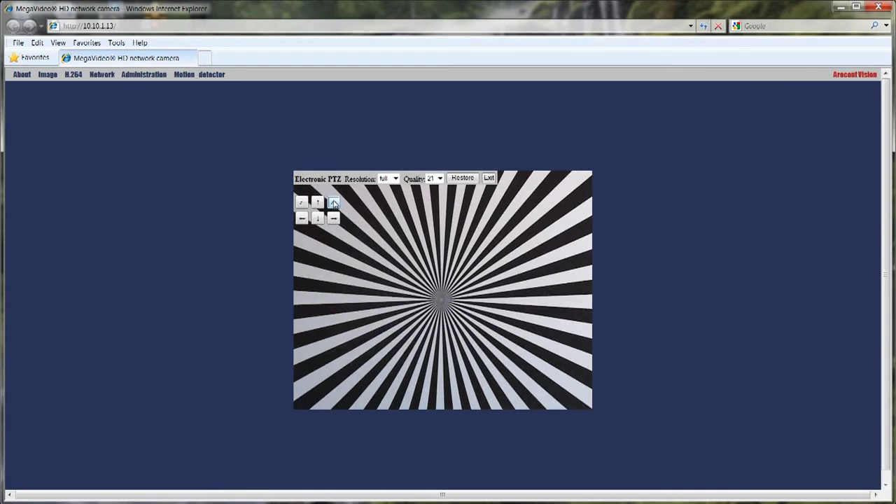
click(333, 202)
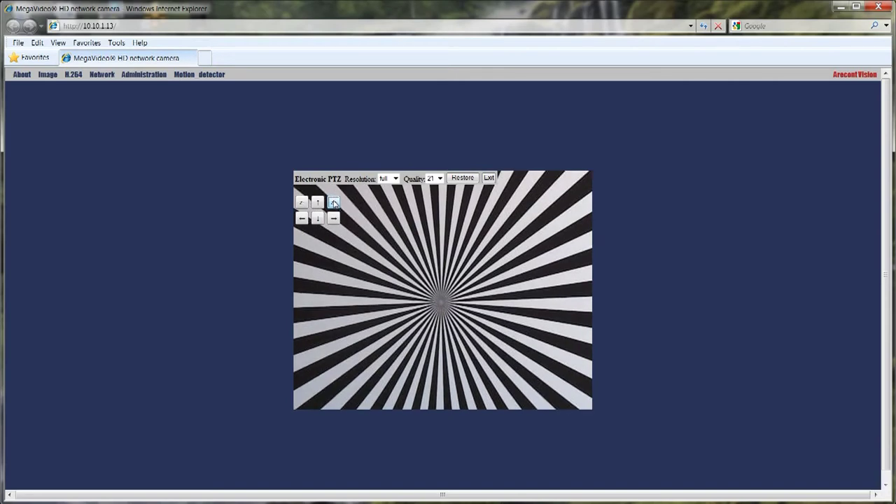
click(333, 218)
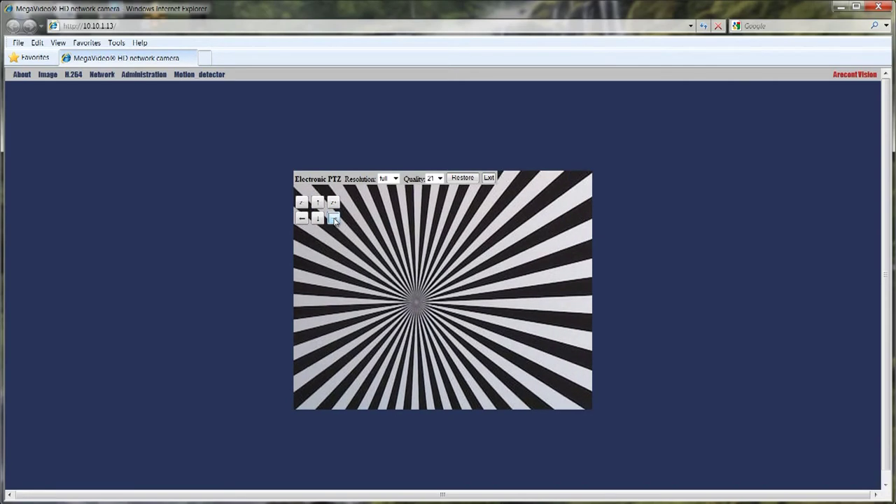
click(302, 218)
click(302, 218)
click(302, 218)
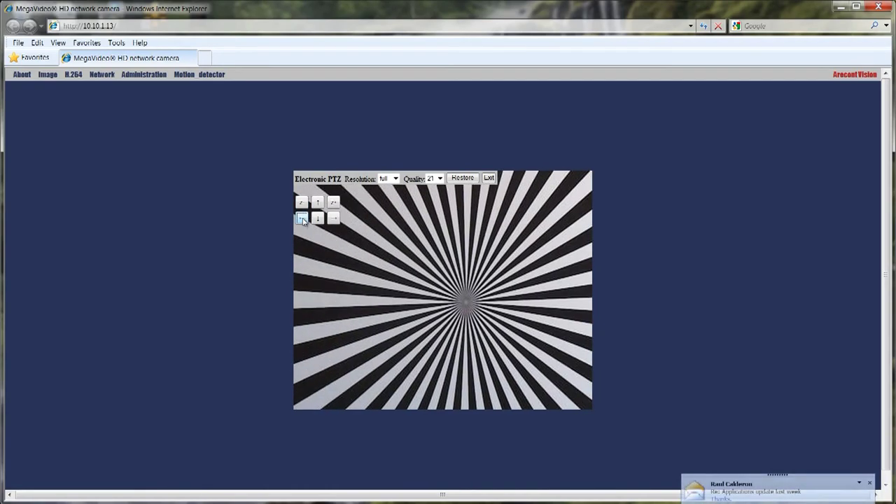